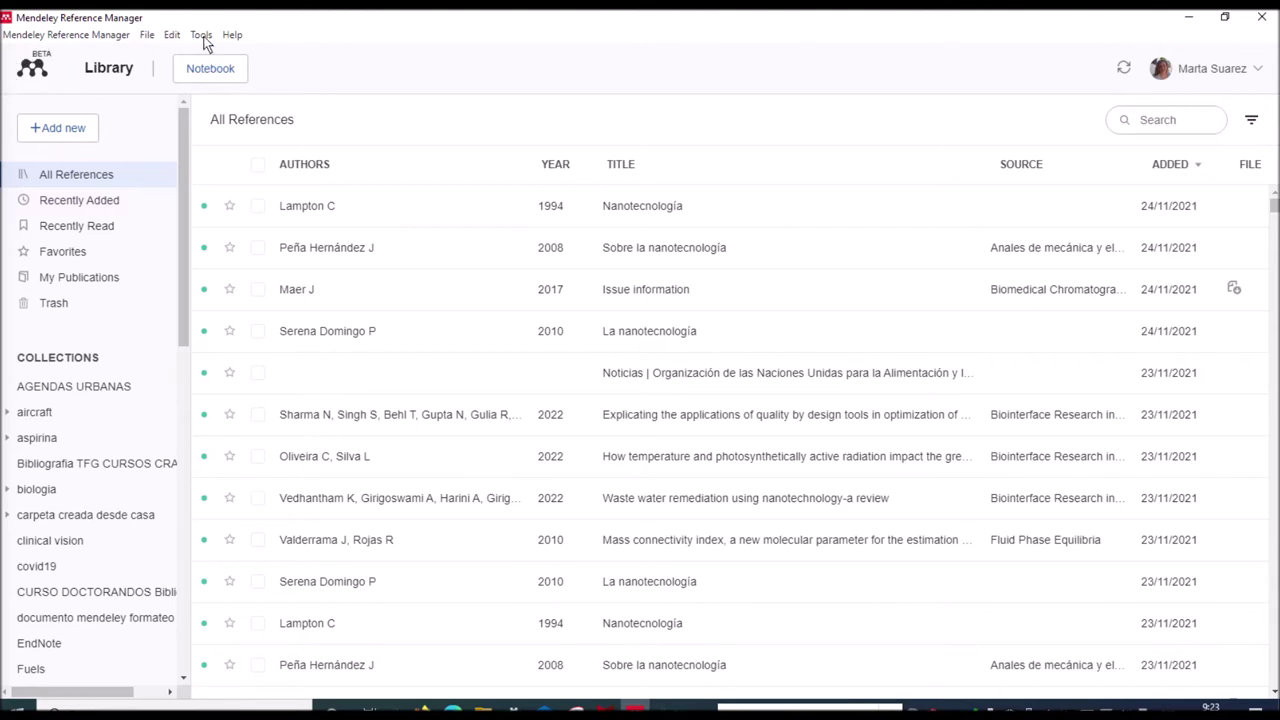
click(146, 38)
mouse_move(171, 40)
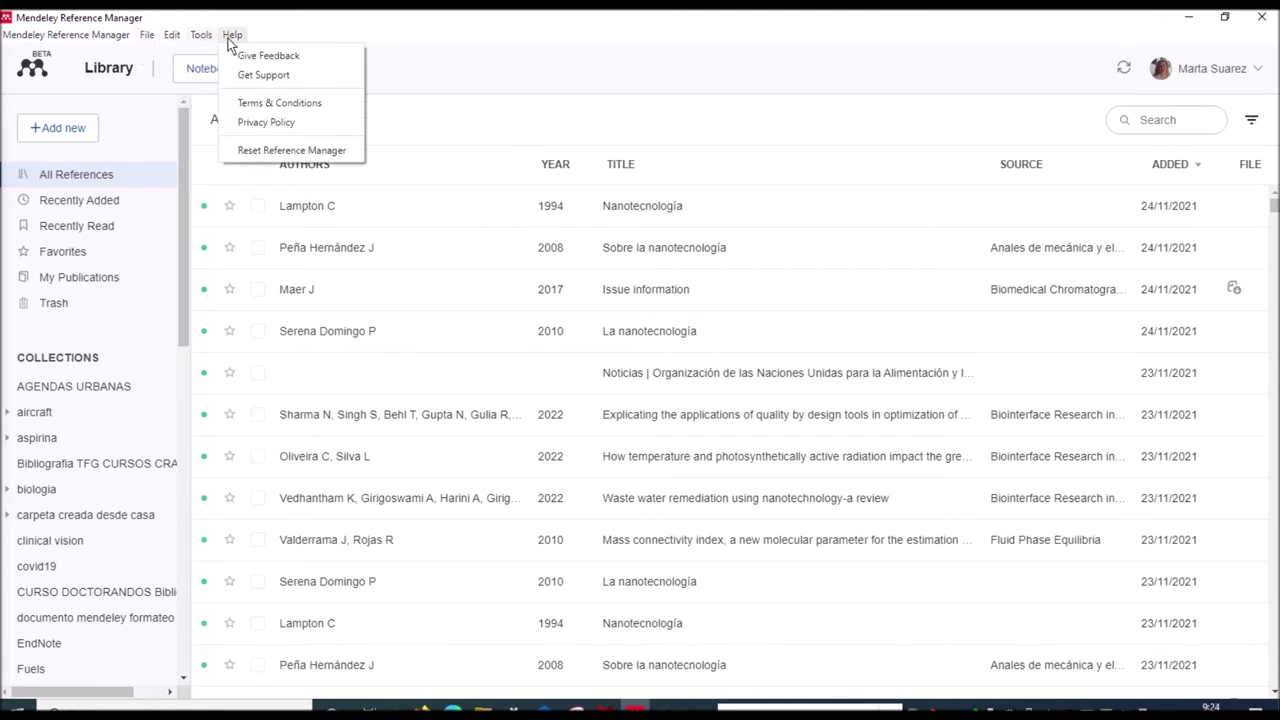
click(397, 70)
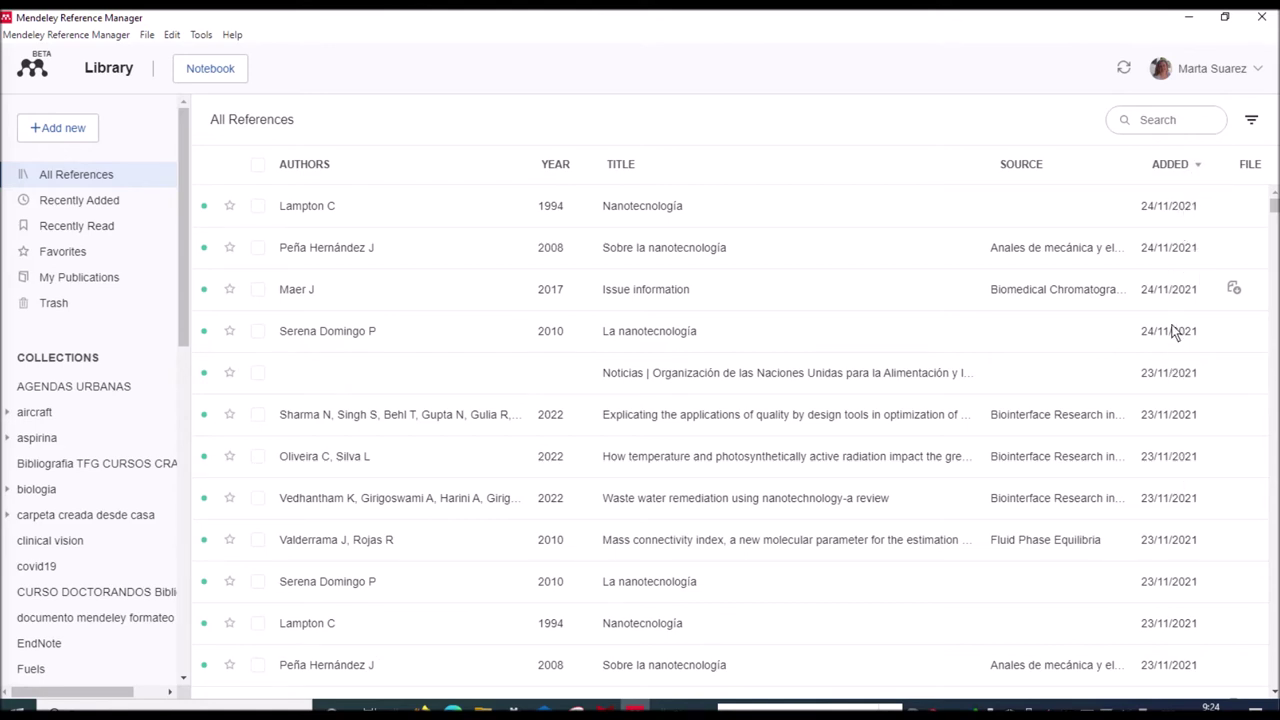
scroll(1175, 332, down, 5)
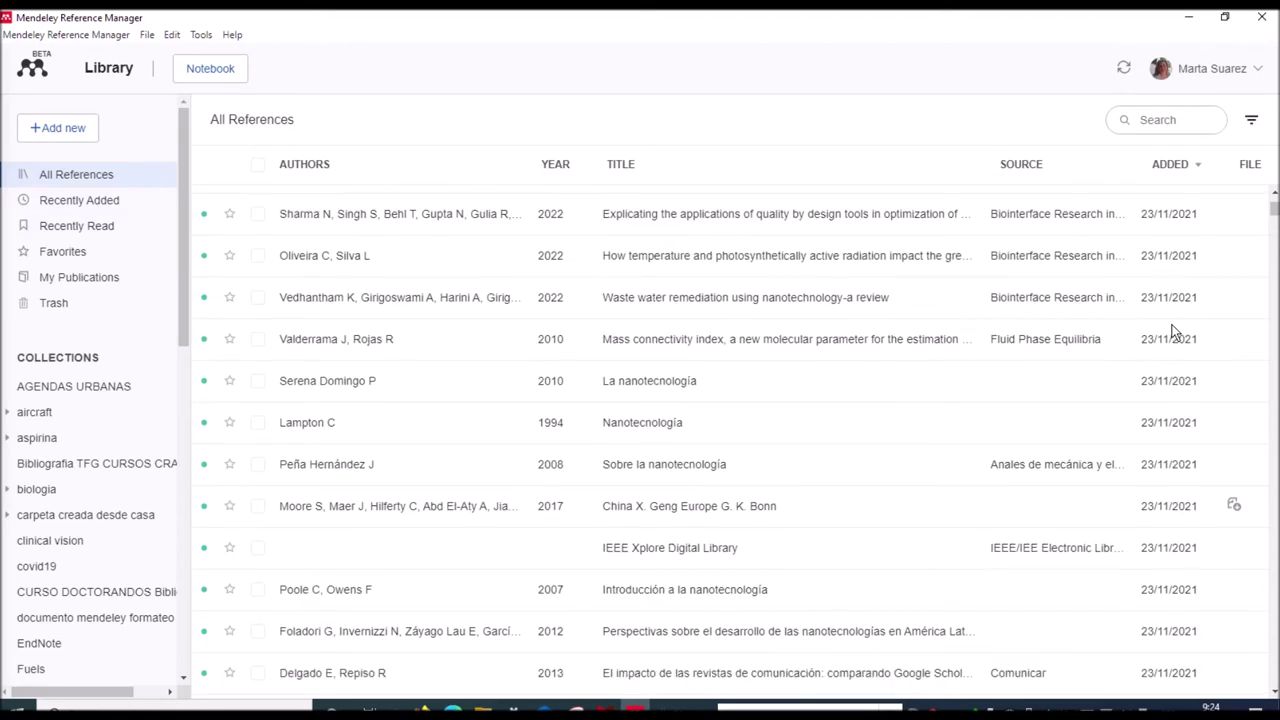
scroll(1175, 332, down, 12)
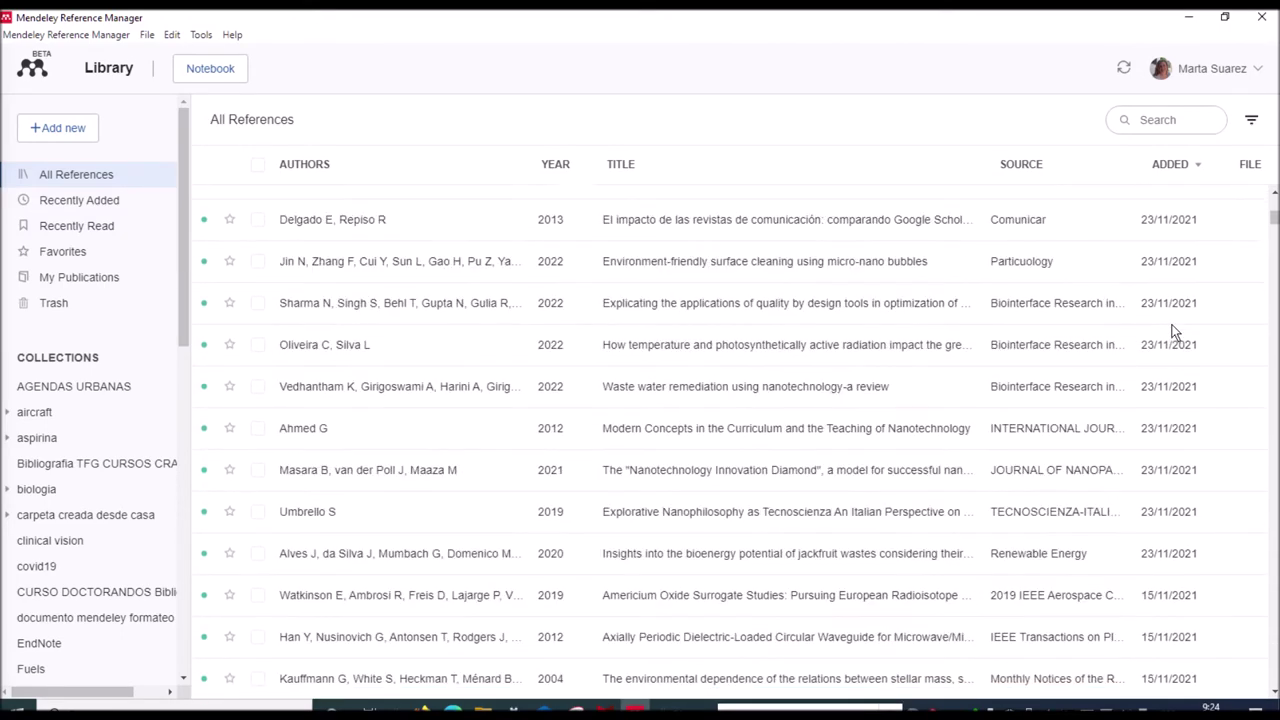
scroll(1175, 332, down, 15)
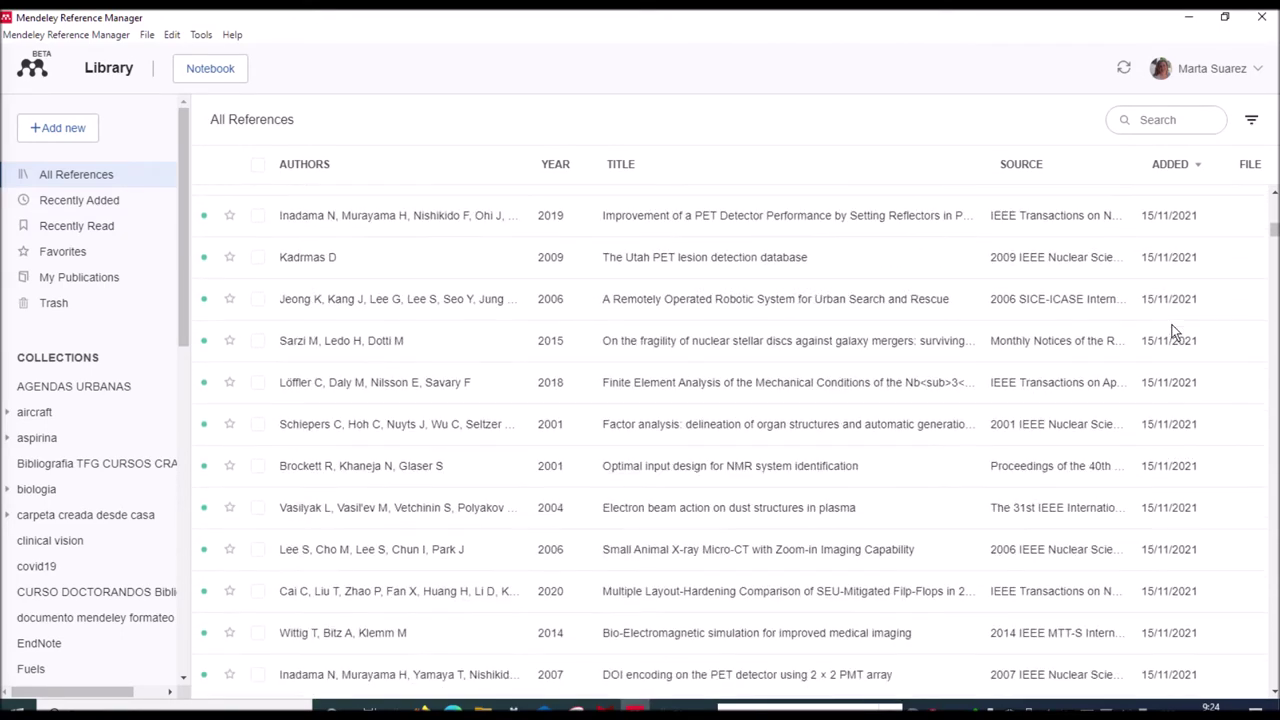
scroll(1175, 332, up, 20)
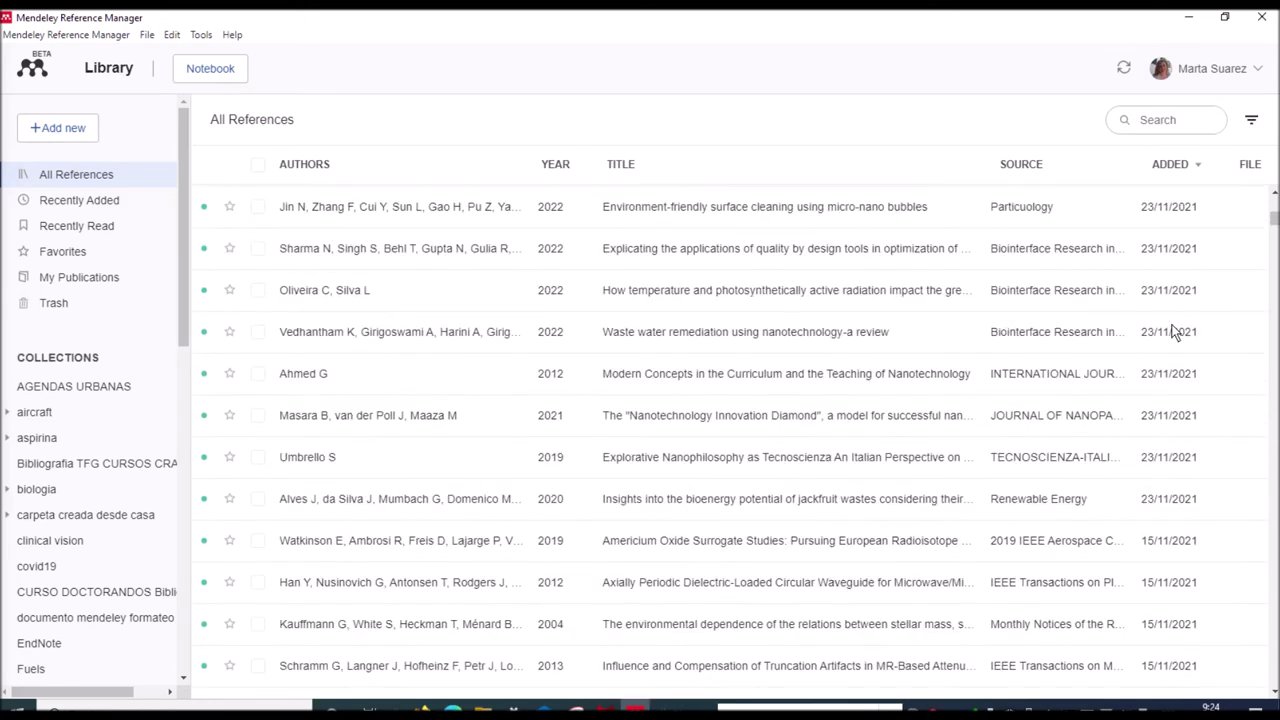
scroll(1175, 332, up, 8)
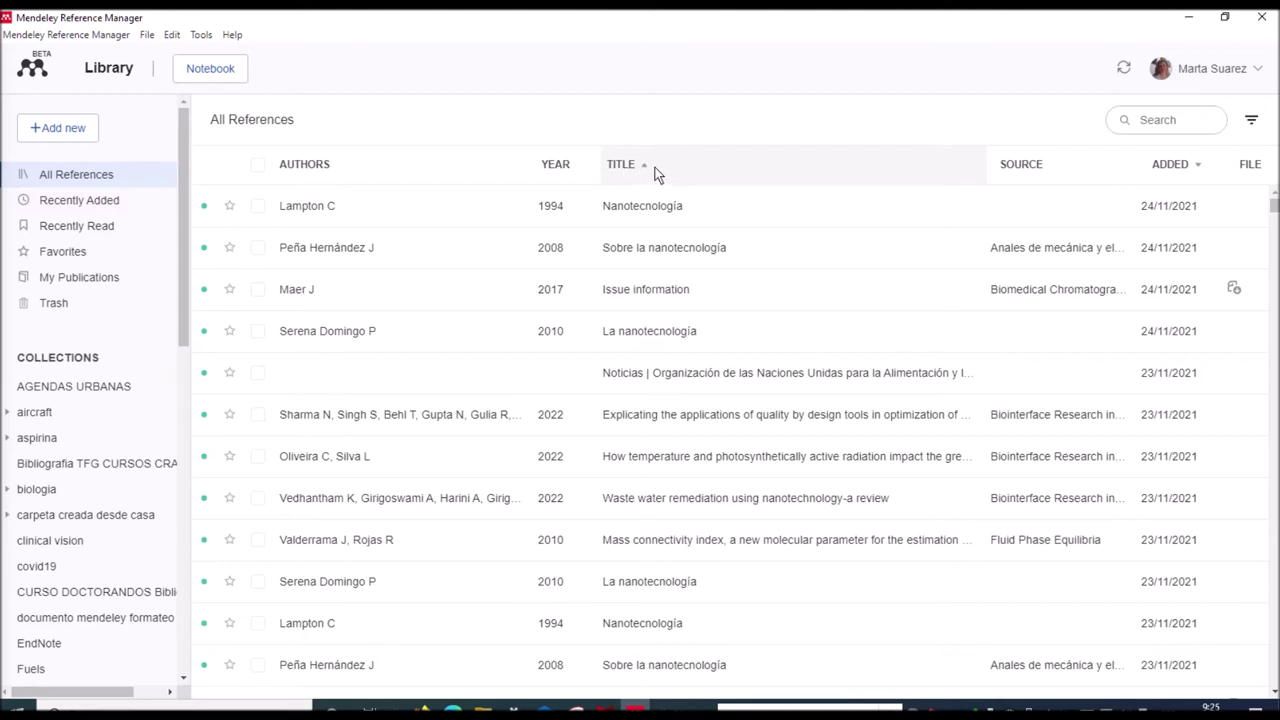
Sort the references by title and delete the duplicate "2-D Feasibility Study of Joint Reconstruction of Attenuation and Activity" entry added 11/11/2021.
click(682, 172)
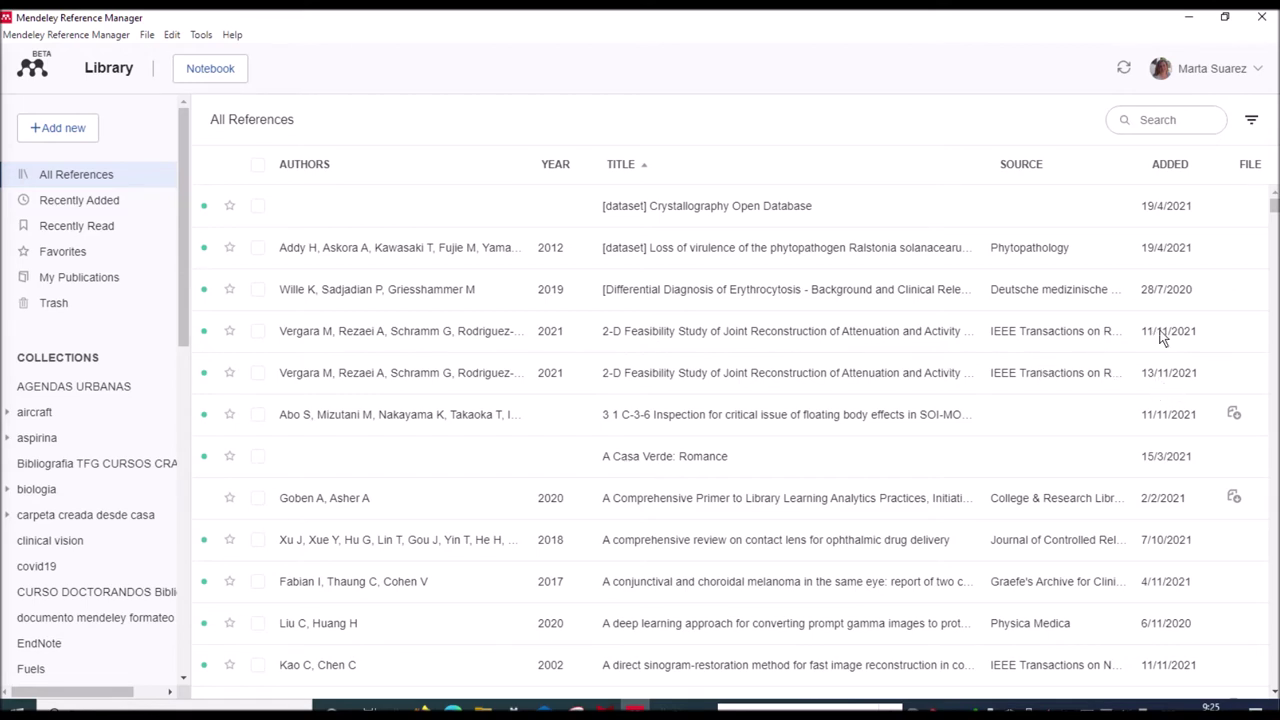
click(258, 332)
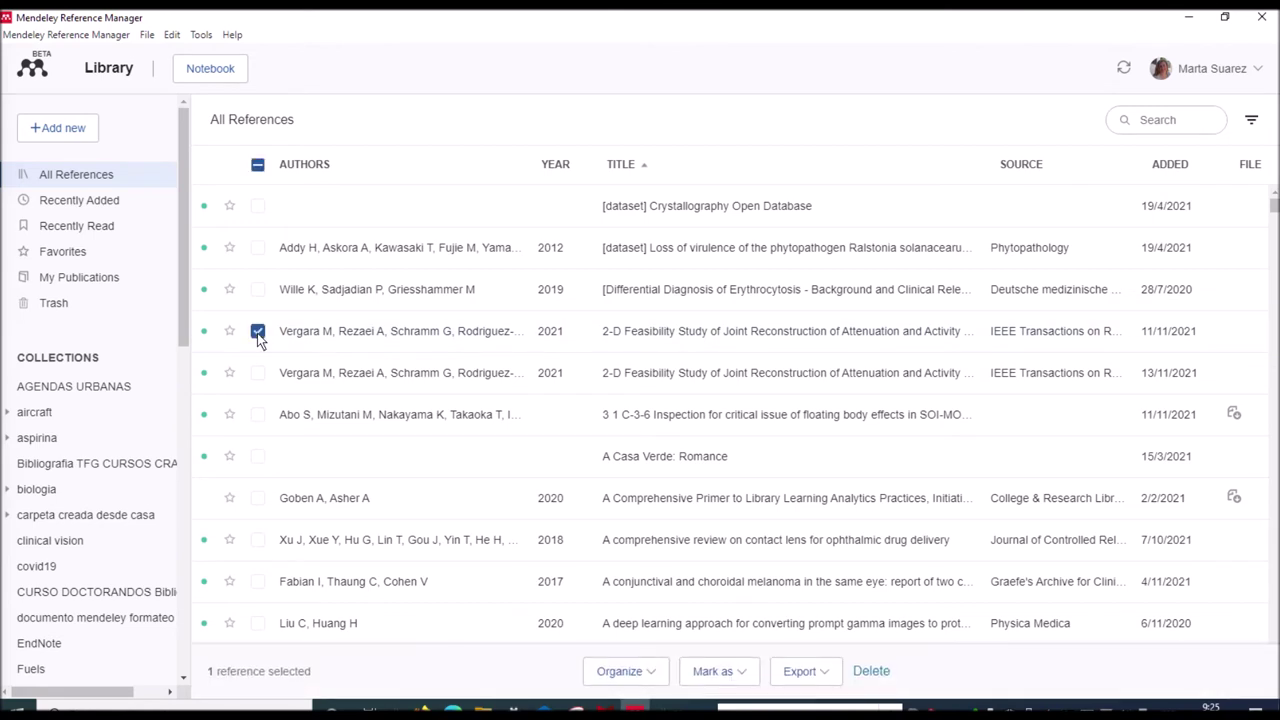
click(870, 671)
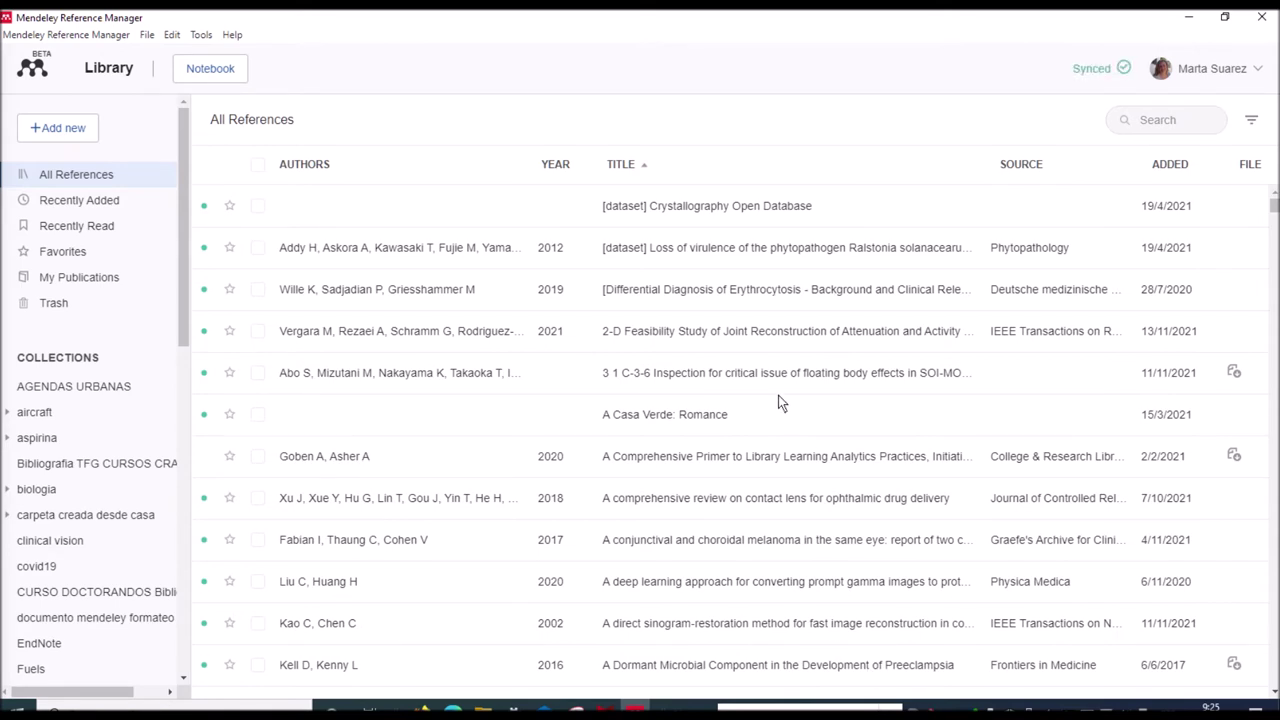
Delete the duplicate "A Remotely Operated Robotic System for Urban Search and Rescue" reference added 13/11/2021.
scroll(778, 395, down, 2)
scroll(778, 400, down, 2)
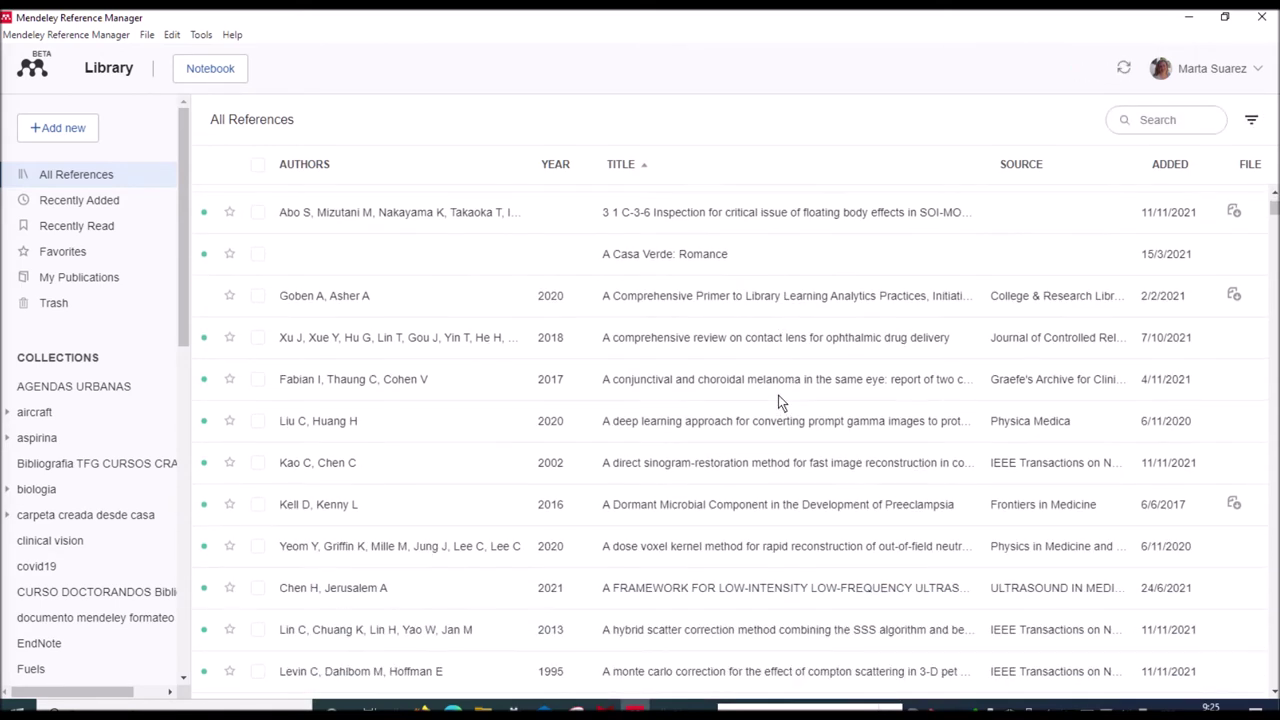
scroll(778, 395, down, 6)
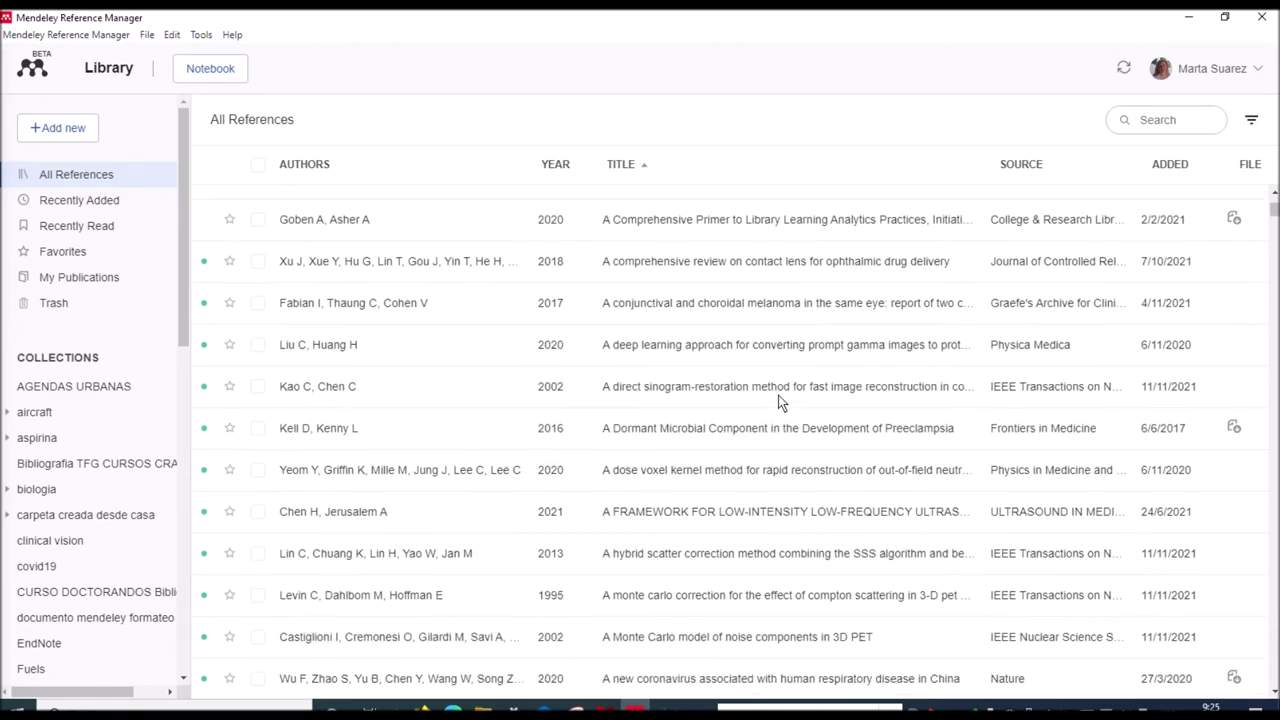
scroll(778, 395, down, 4)
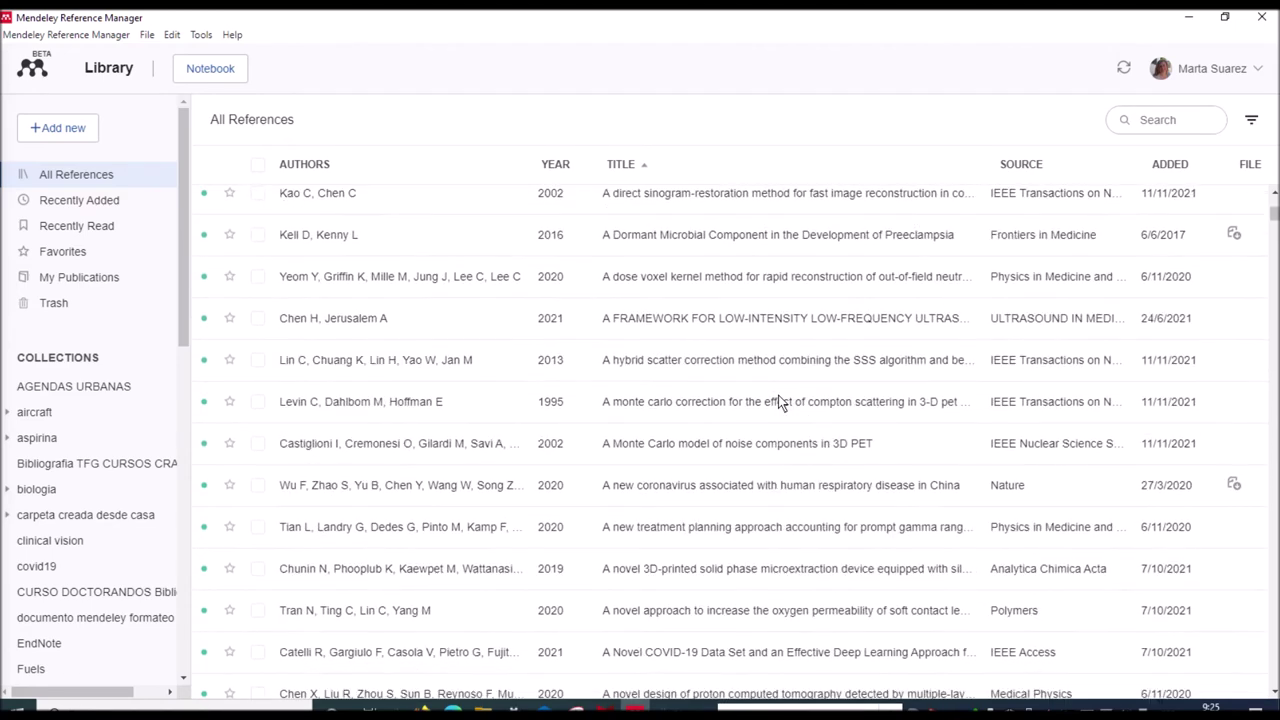
scroll(778, 395, down, 6)
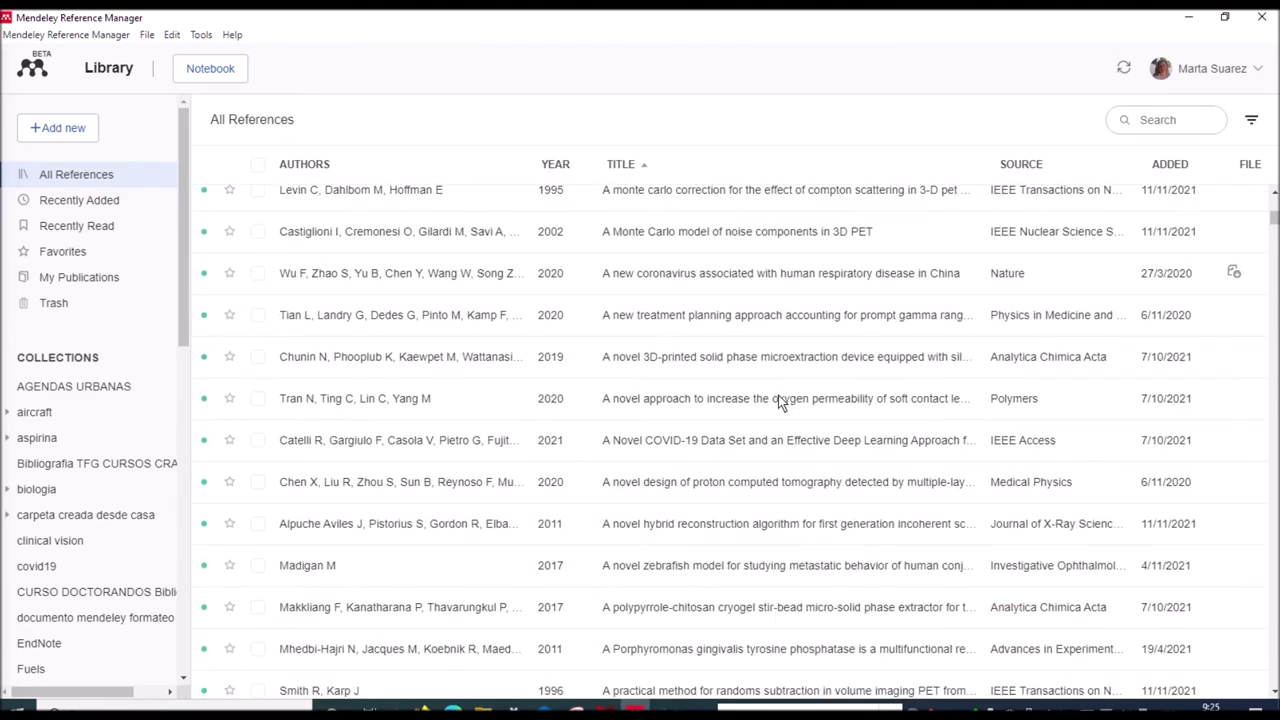
scroll(778, 400, down, 2)
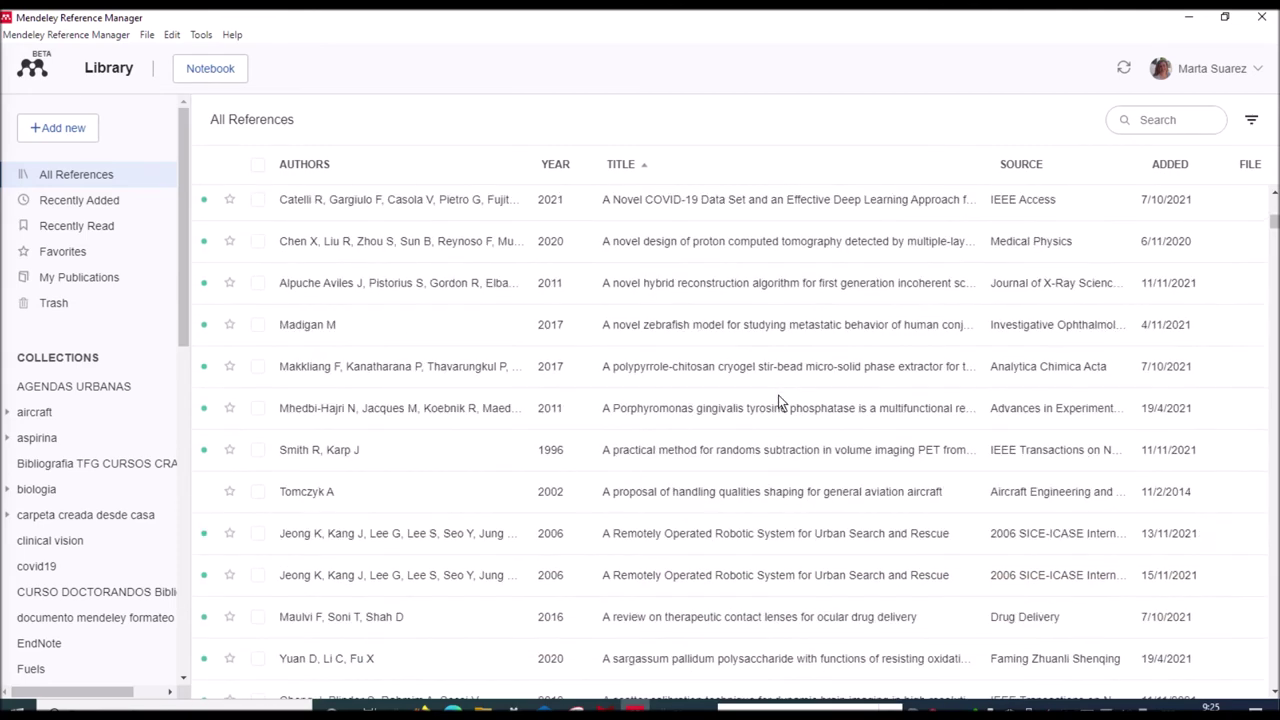
scroll(778, 399, down, 2)
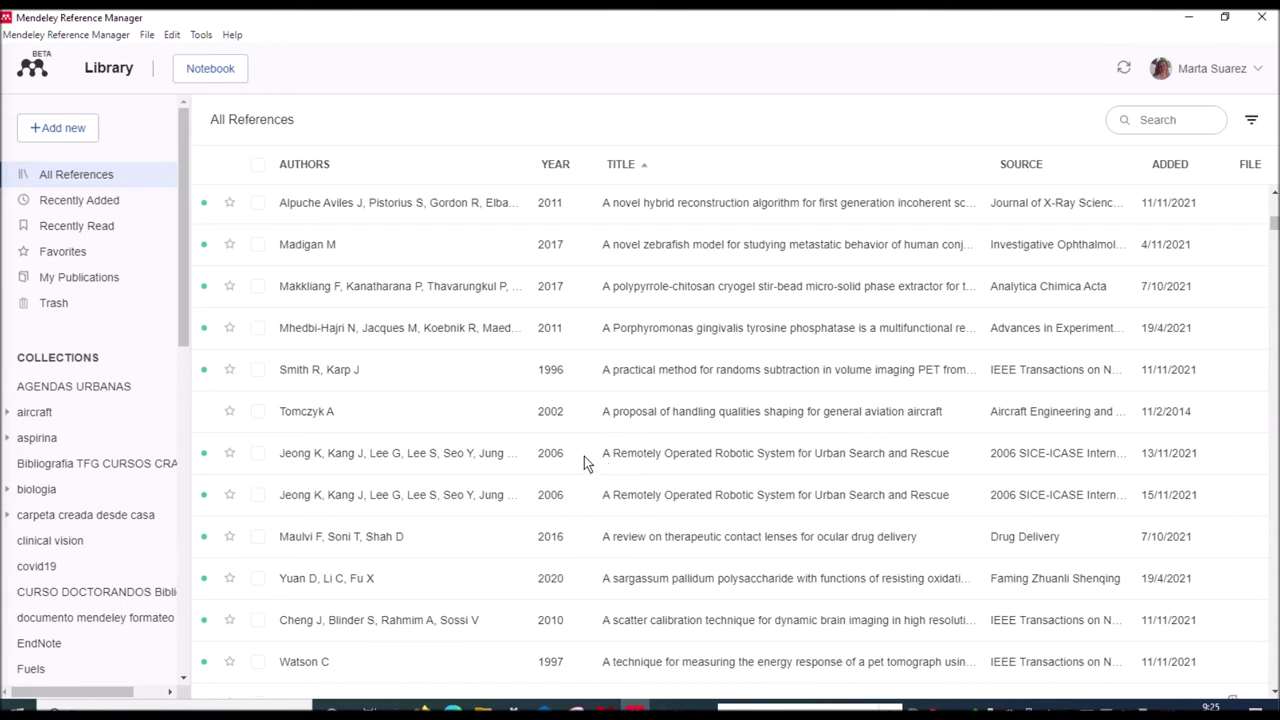
click(258, 455)
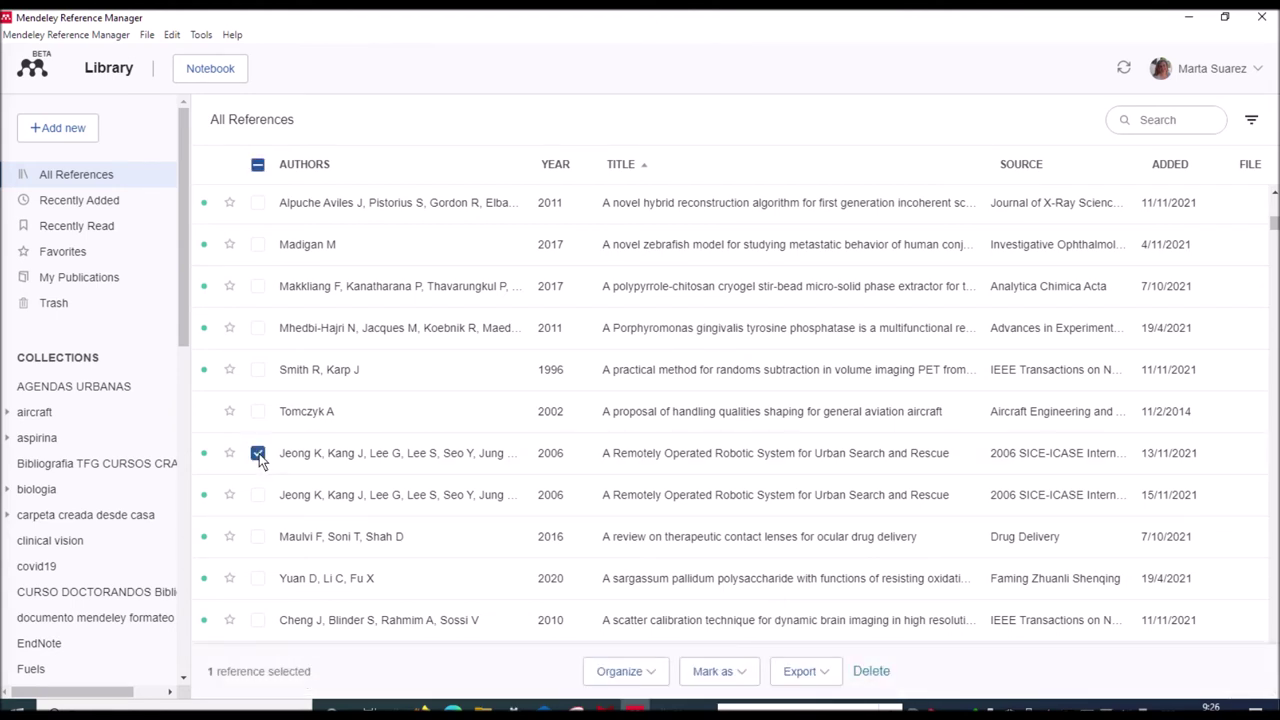
click(258, 455)
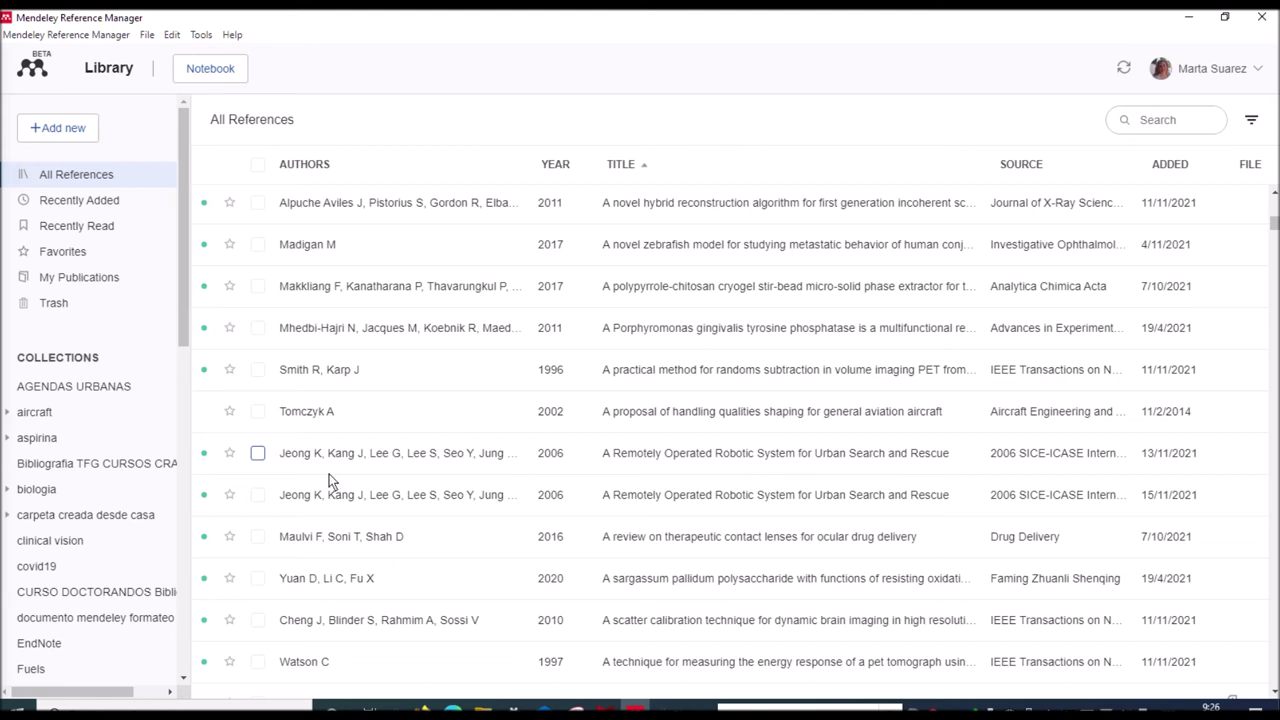
click(259, 455)
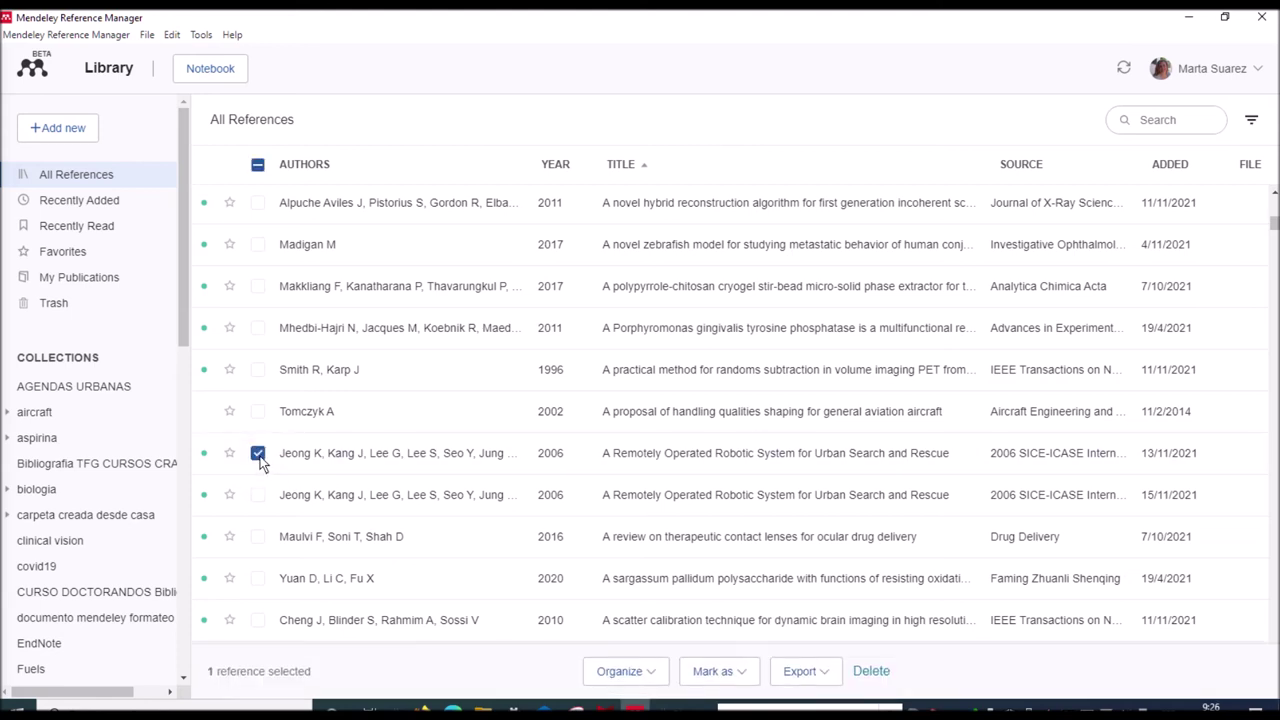
click(868, 672)
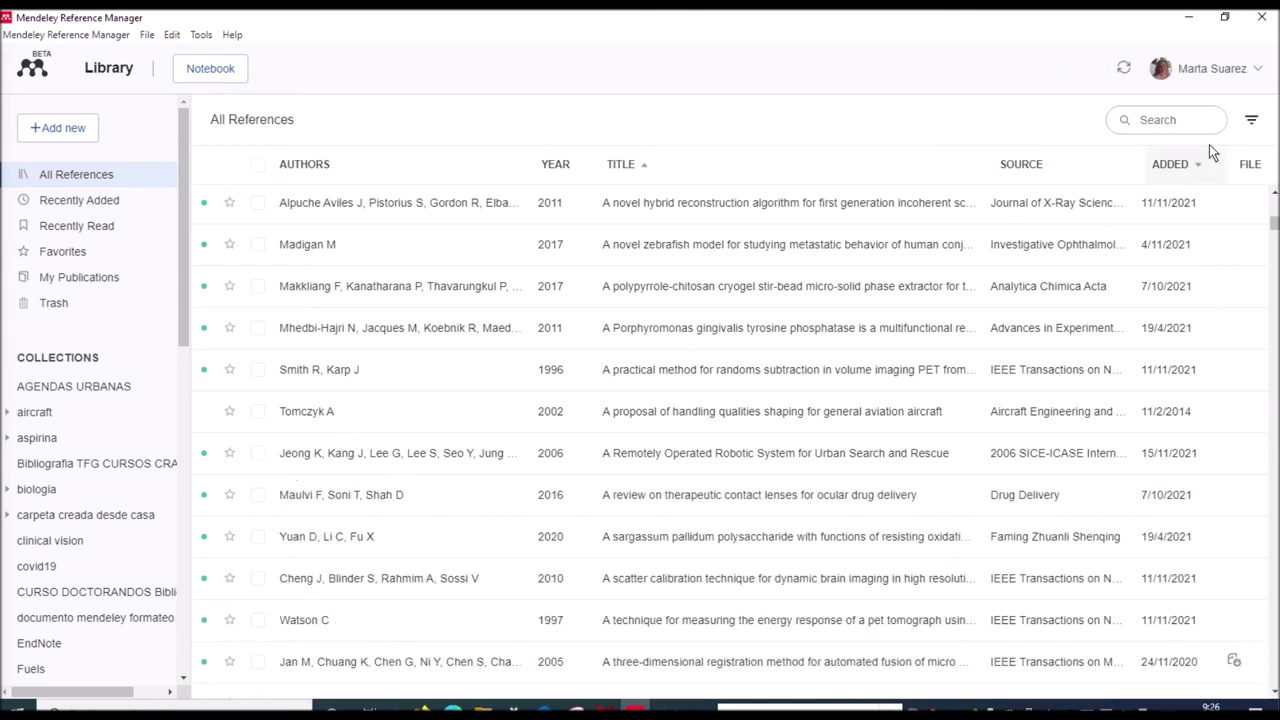
Search by the first author's surname for "A Remotely Operated Robotic System for Urban Search and Rescue" and add it to the TENDENCIAS FORMACION collection.
click(1170, 127)
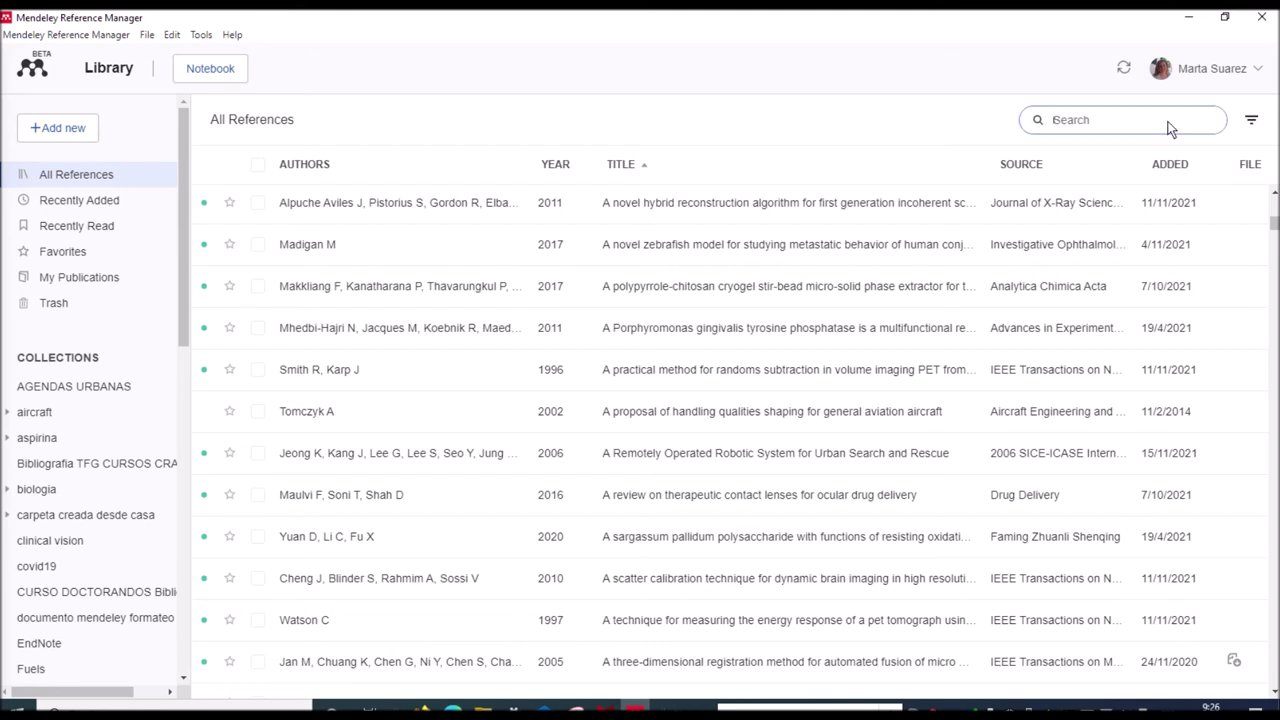
text(jeong)
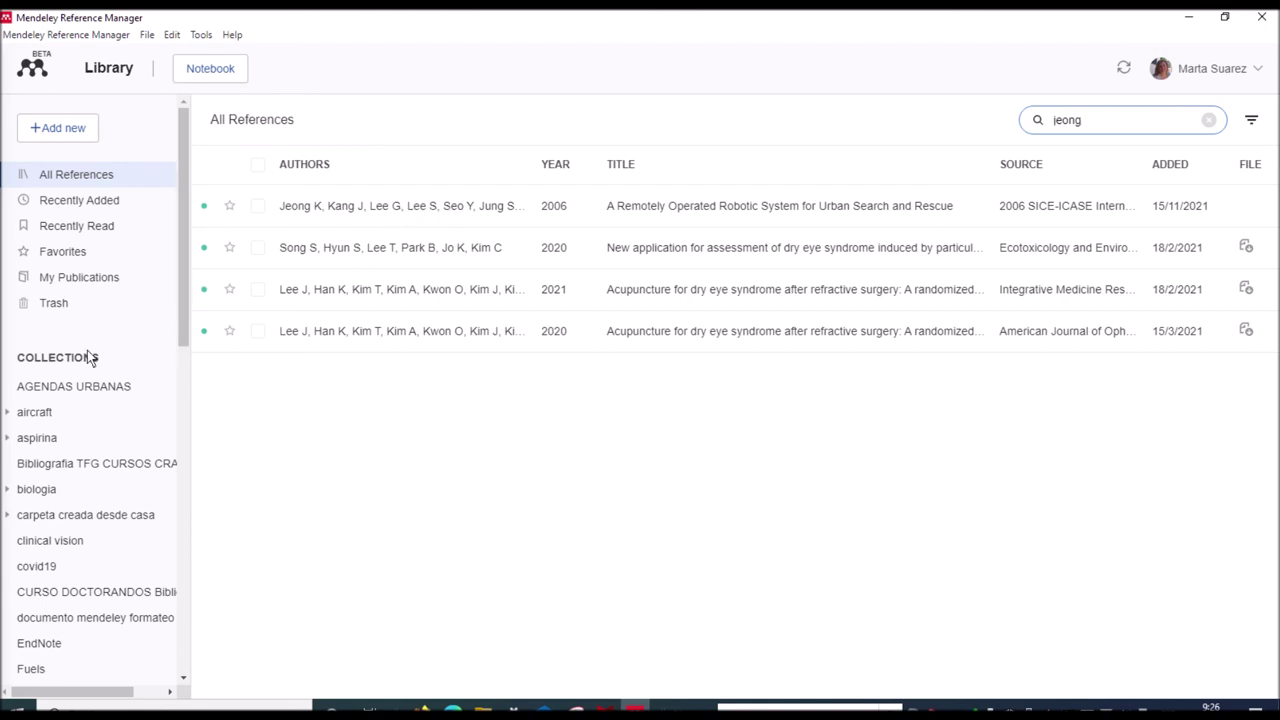
scroll(86, 366, down, 2)
scroll(86, 366, down, 8)
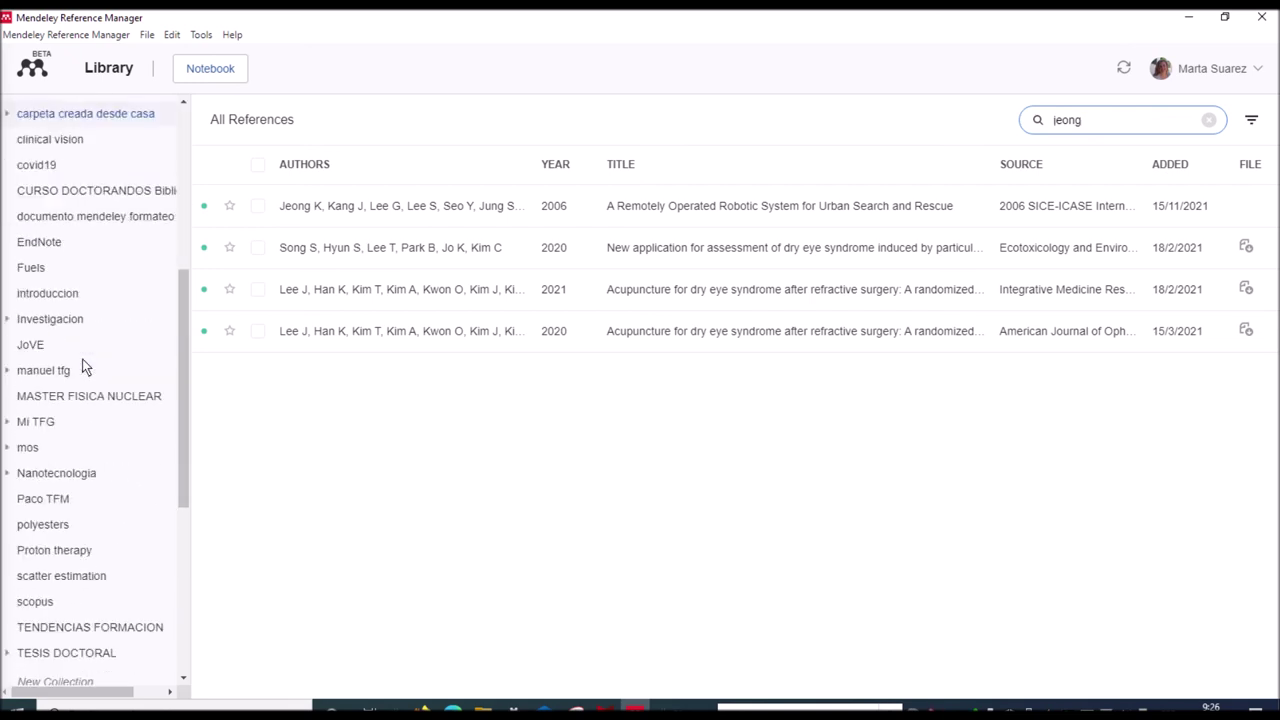
scroll(86, 366, up, 2)
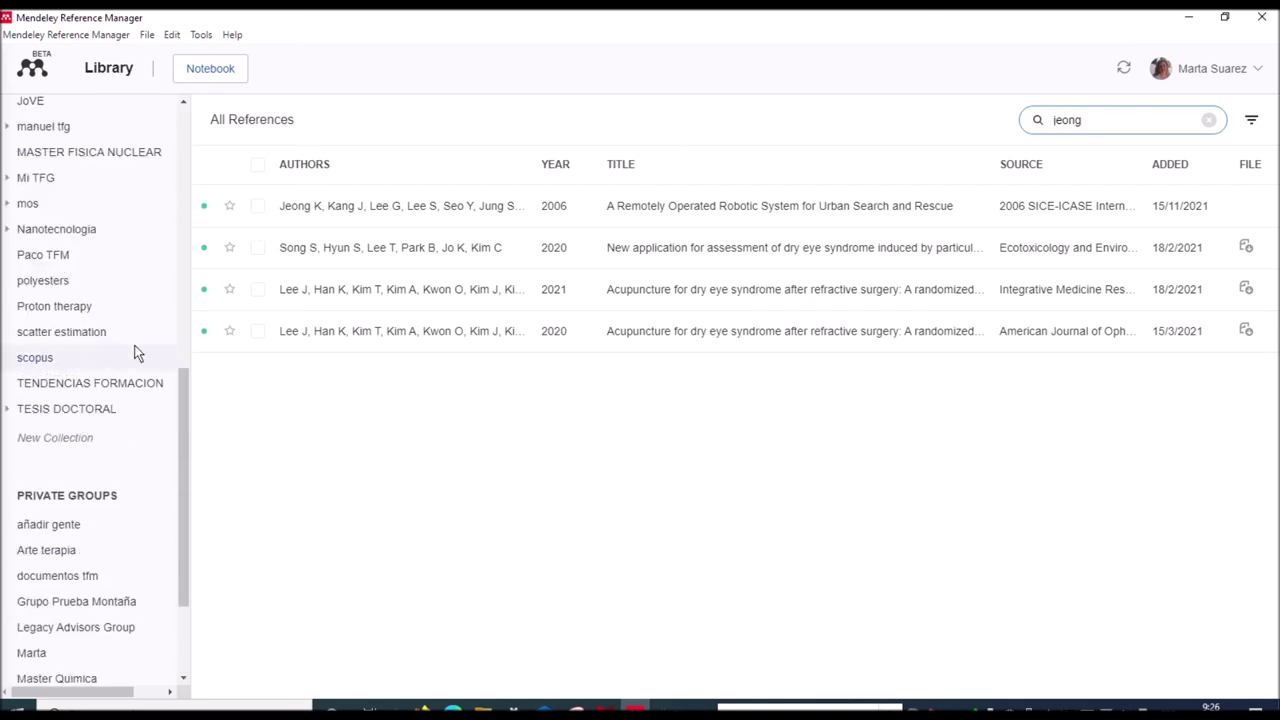
click(258, 206)
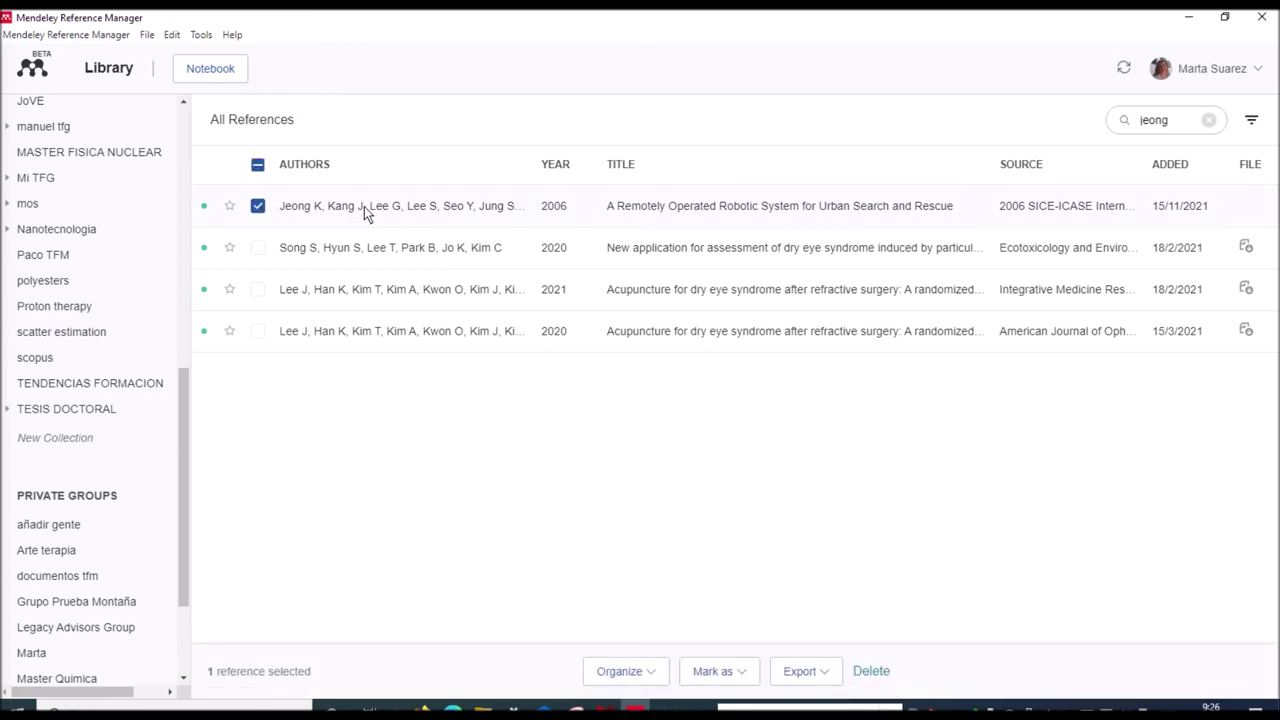
drag(348, 214, 97, 392)
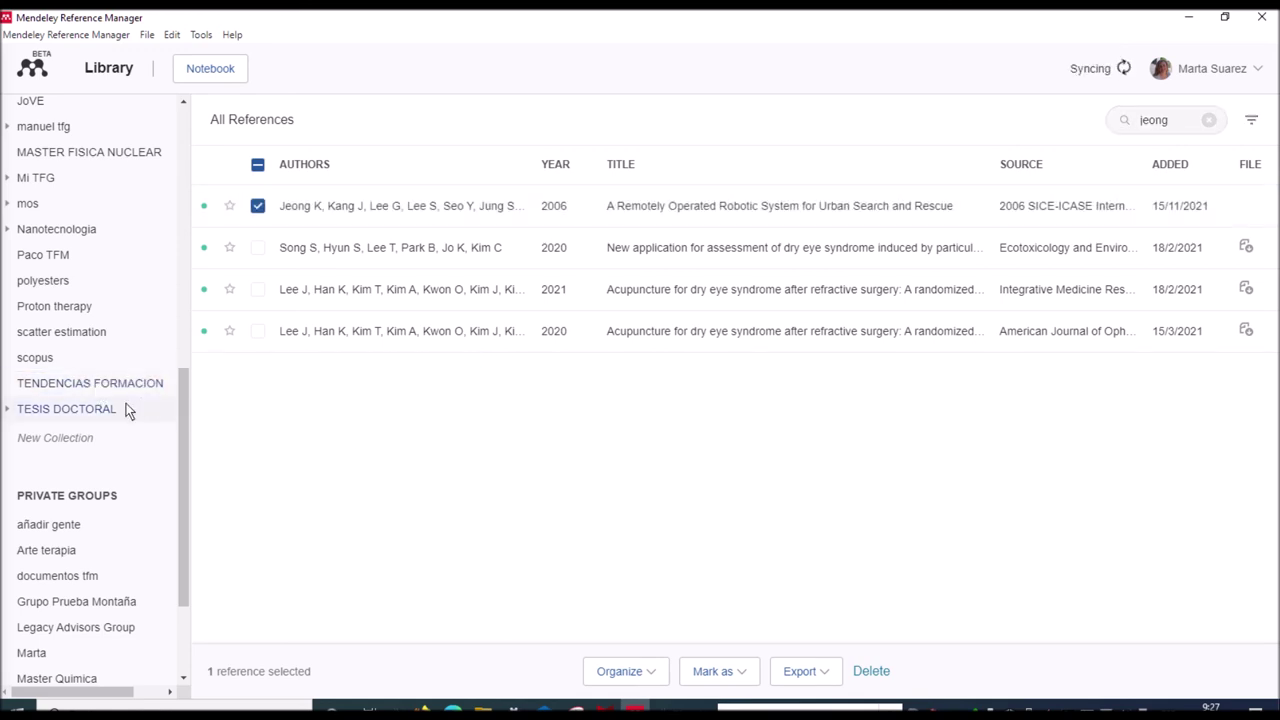
Return to All References and clear the author search to list the whole library.
drag(183, 398, 137, 200)
click(99, 177)
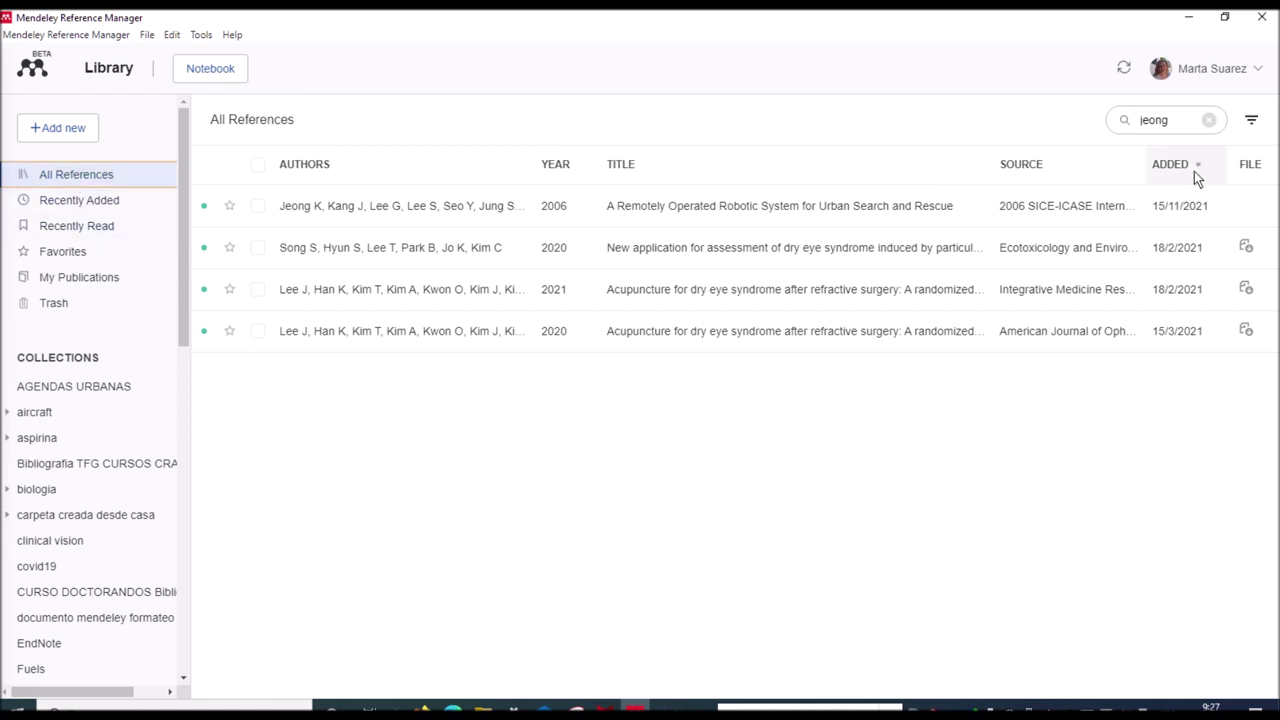
click(1209, 121)
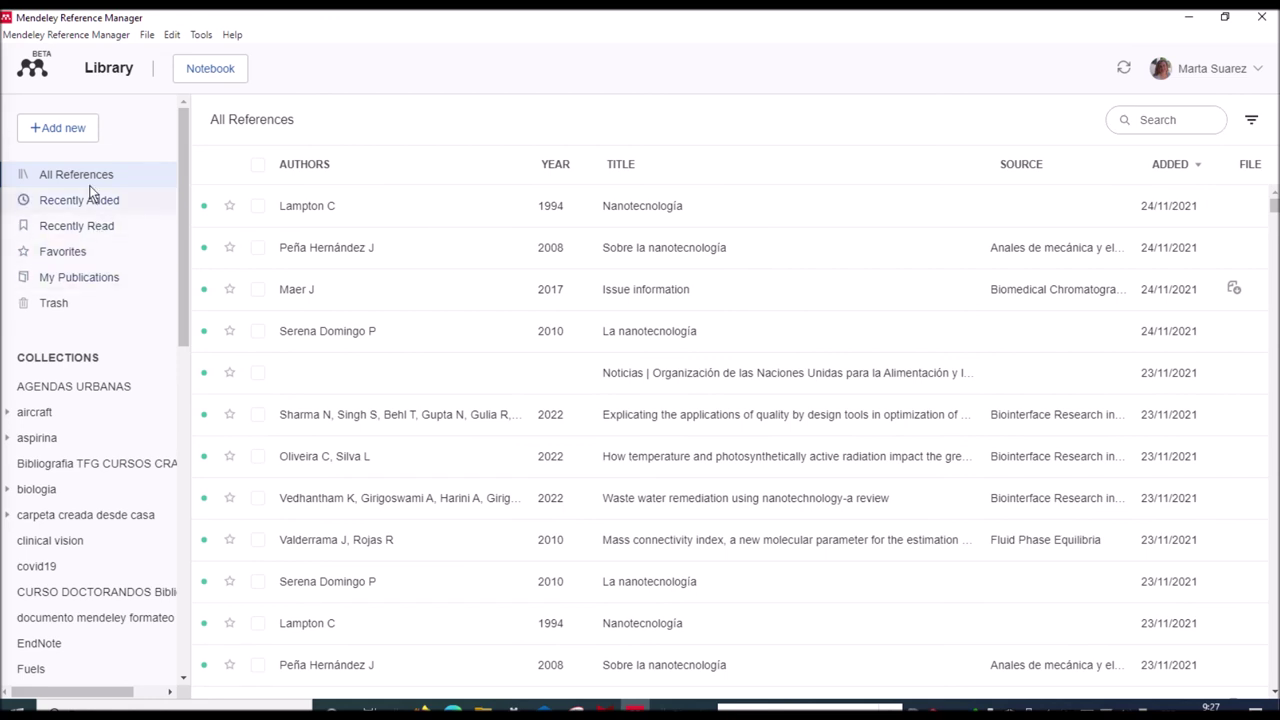
Search all references again by the surname of the urban search and rescue paper's first author and look through the collections.
click(1166, 124)
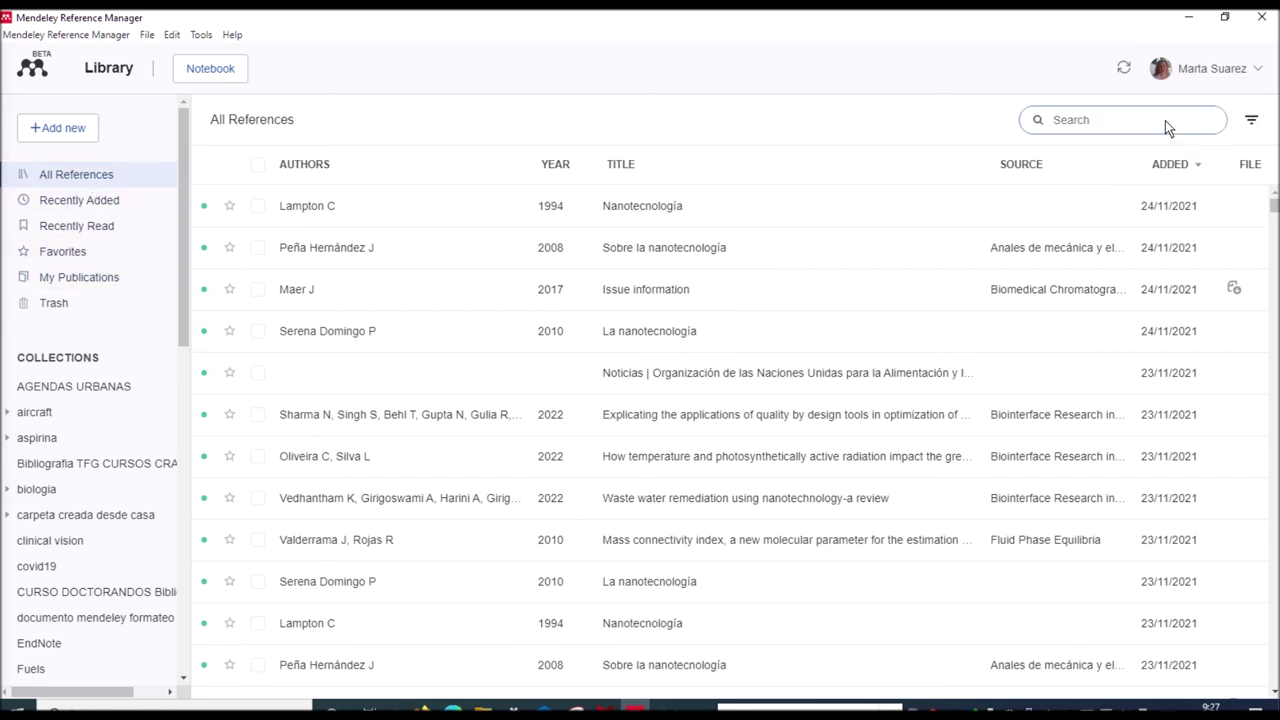
text(jeong)
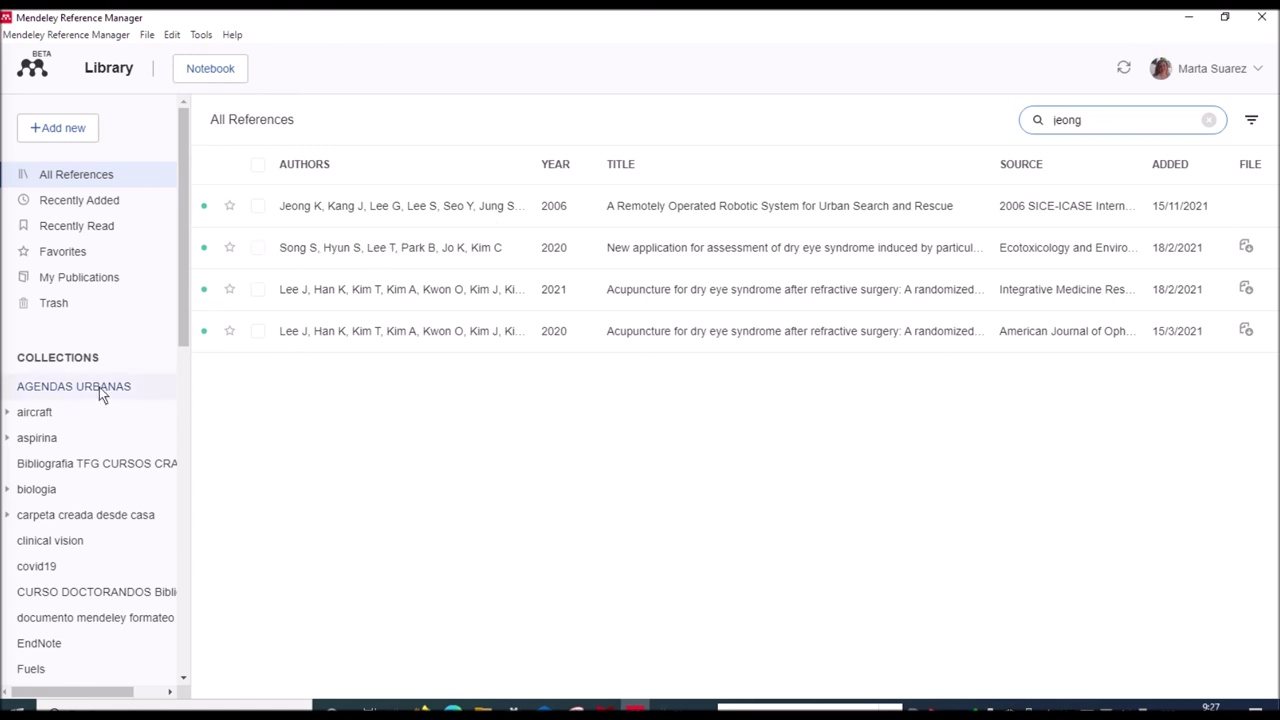
scroll(99, 387, down, 2)
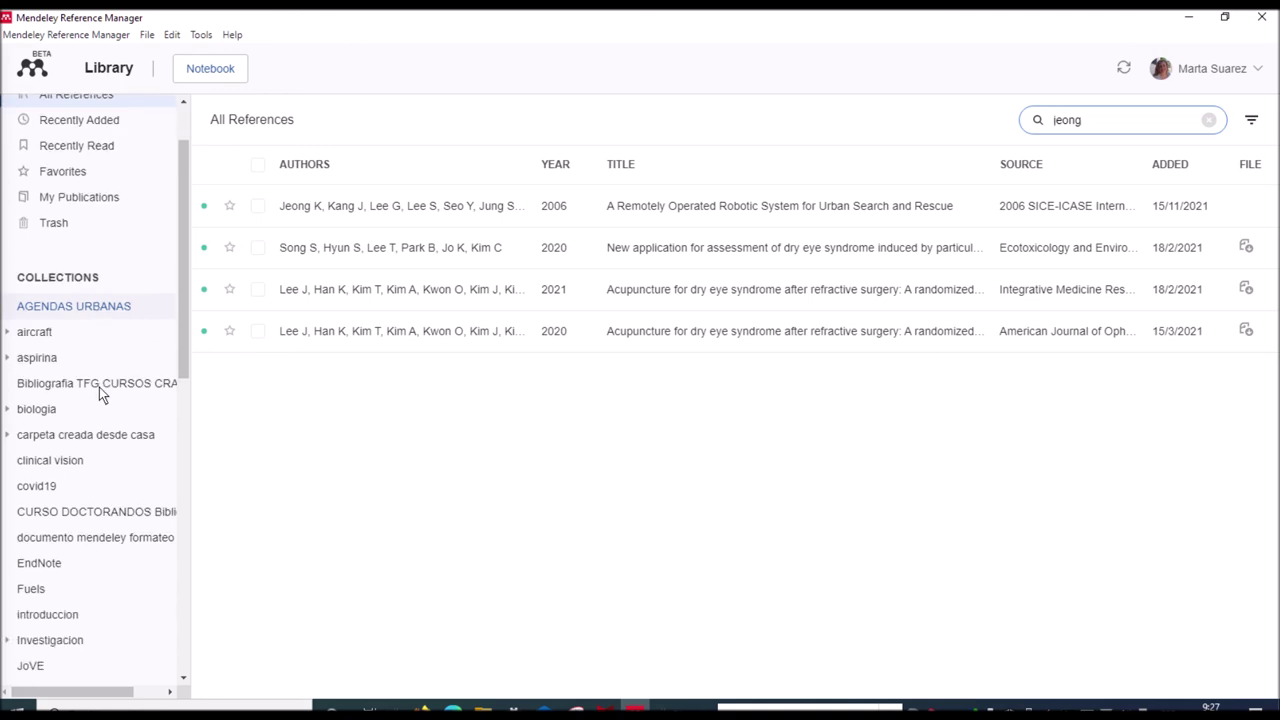